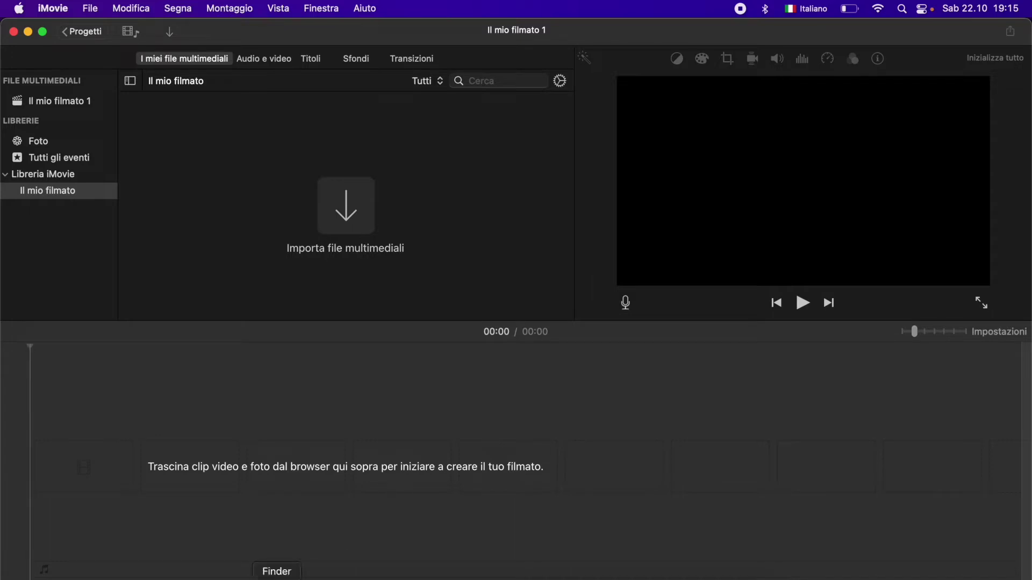
- Add MacBook Air Unboxing.mp4 from the Finder folder "velocizzare video" to the empty iMovie timeline
left_click(276, 577)
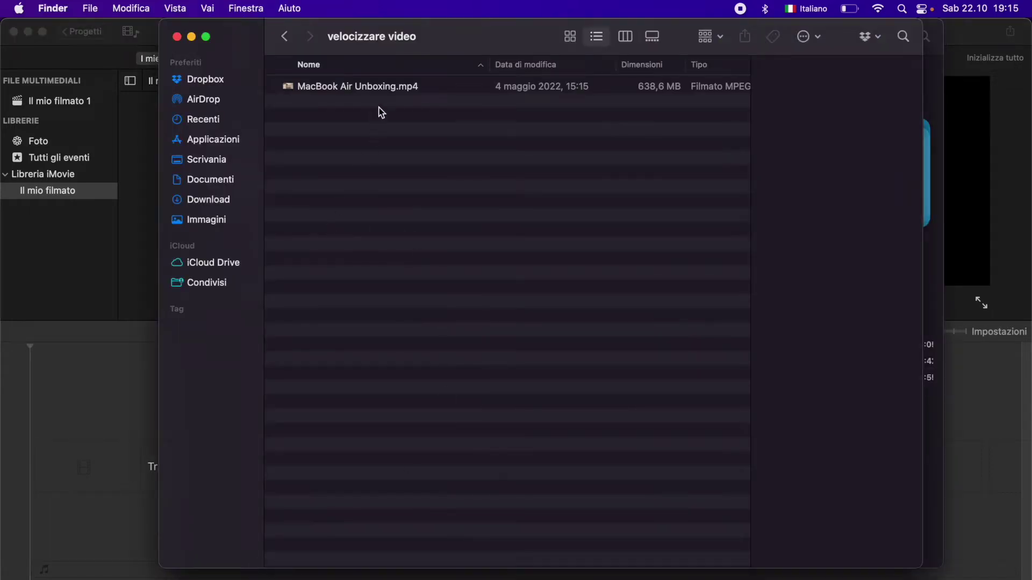
left_click_drag(382, 95, 115, 437)
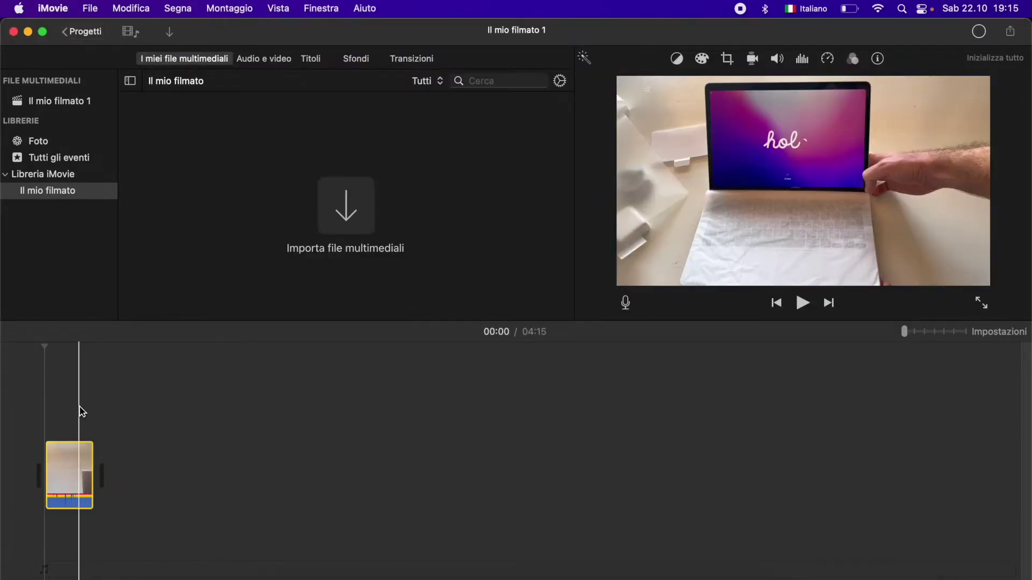
left_click(48, 415)
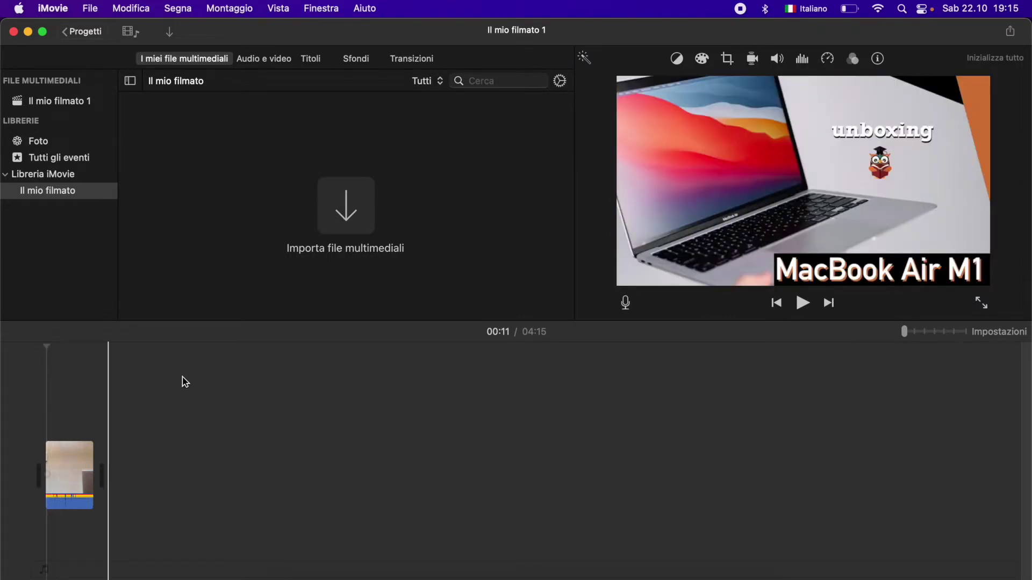
- Speed up the whole MacBook Air clip with the Veloce setting at 2x
left_click(73, 453)
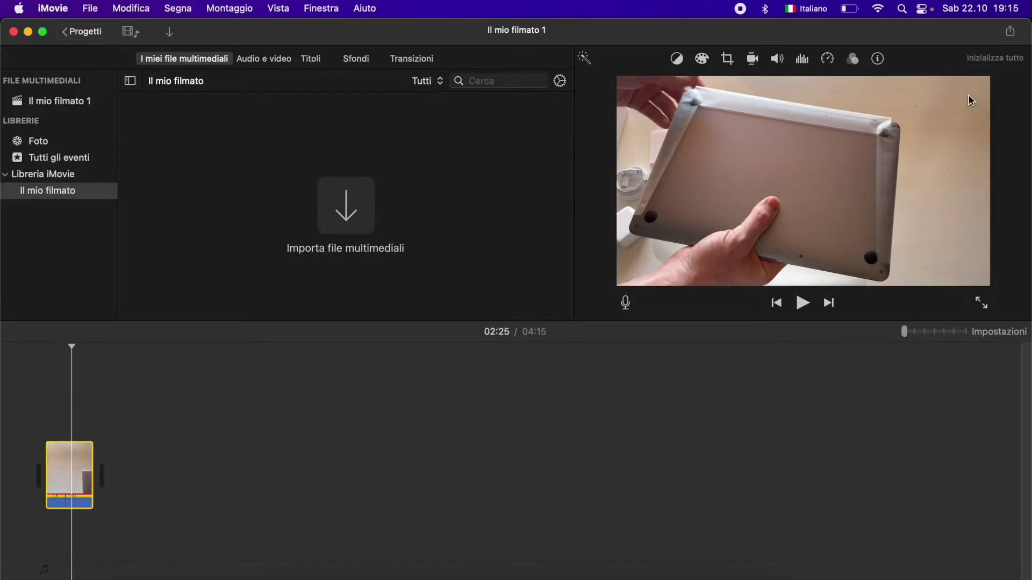
left_click(828, 60)
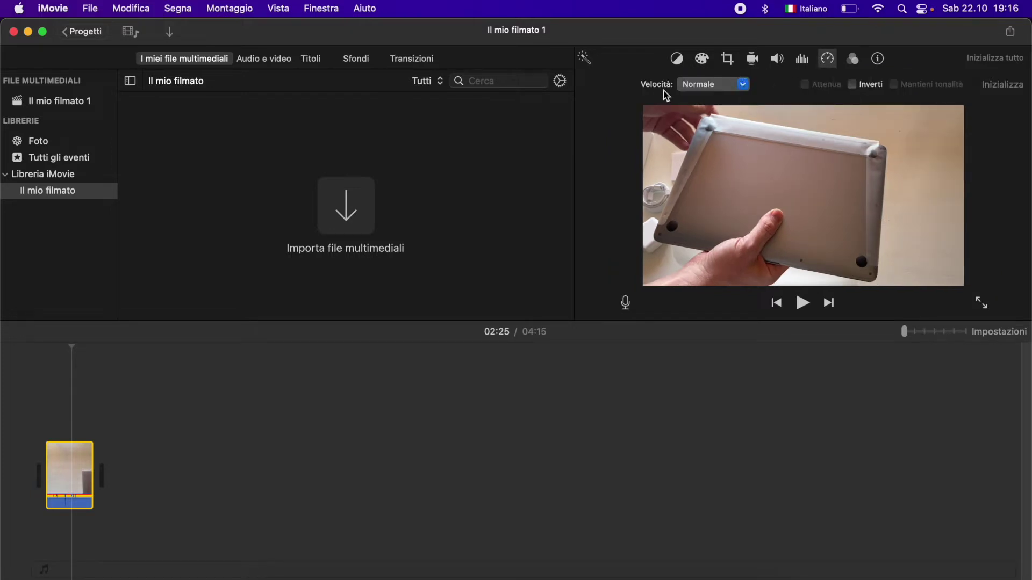
left_click(743, 86)
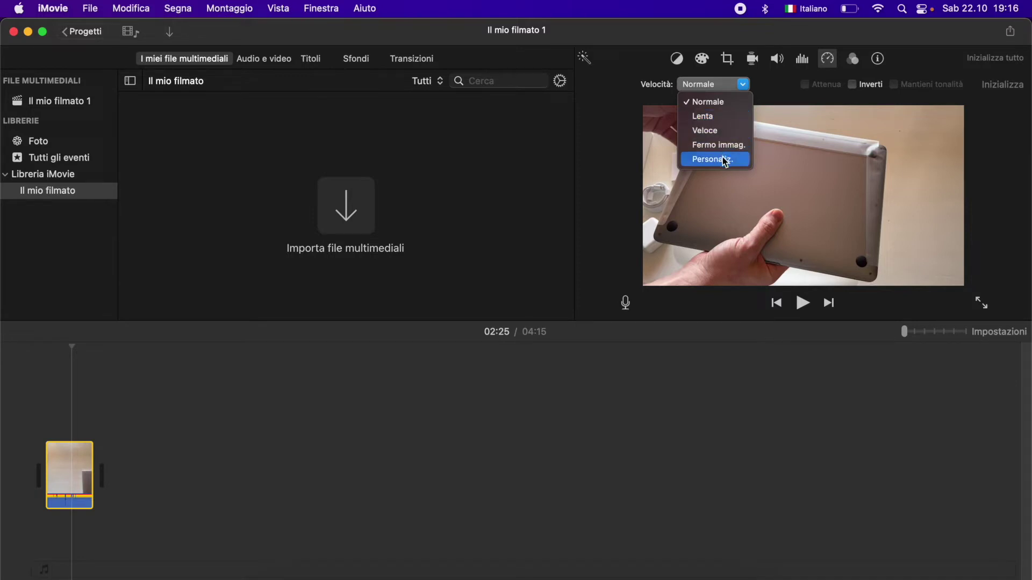
left_click(716, 133)
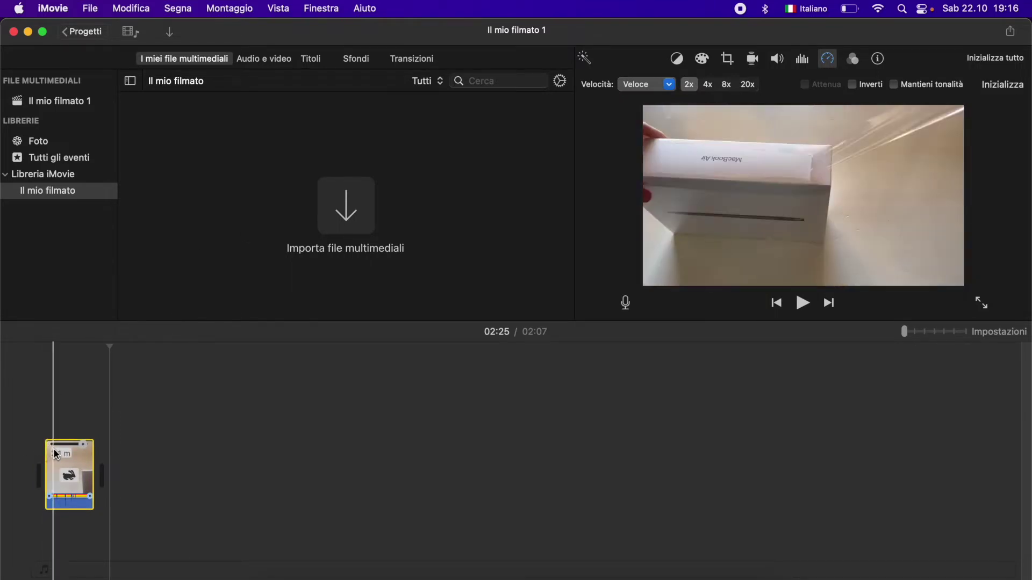
left_click(691, 91)
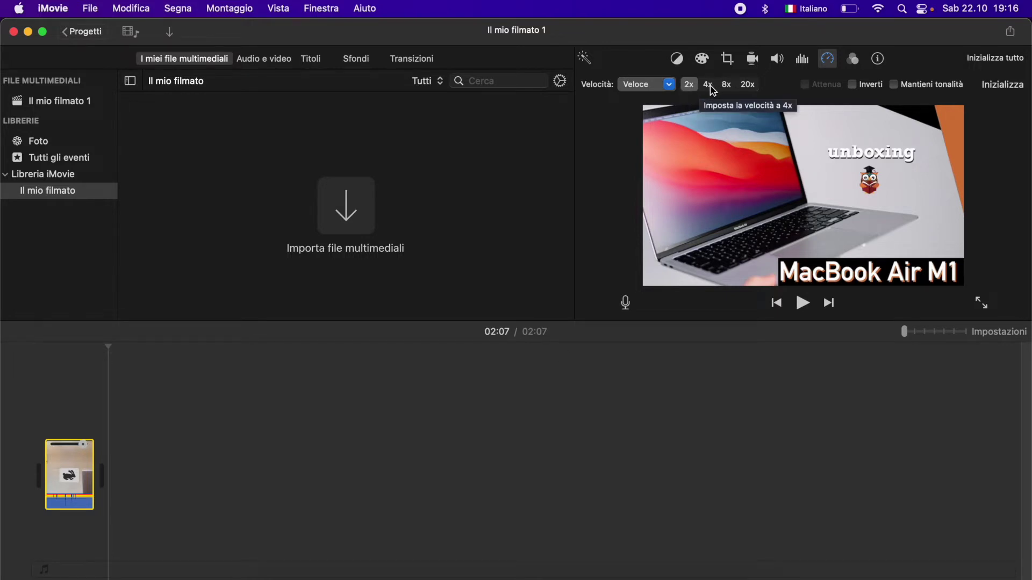
left_click(749, 85)
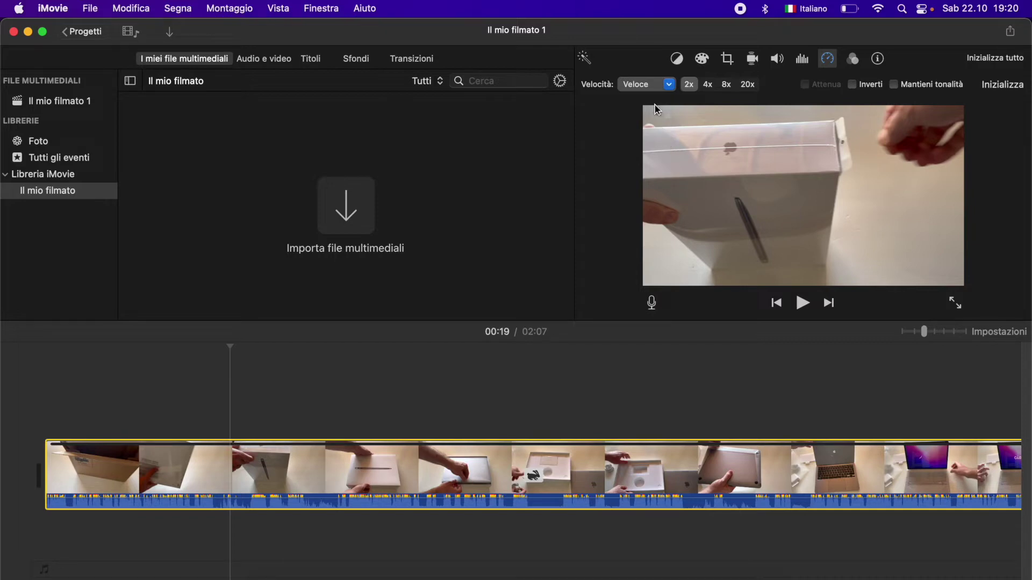
- Return the clip's speed to Normale and reapply Veloce at 2x to compare the durations
left_click(647, 87)
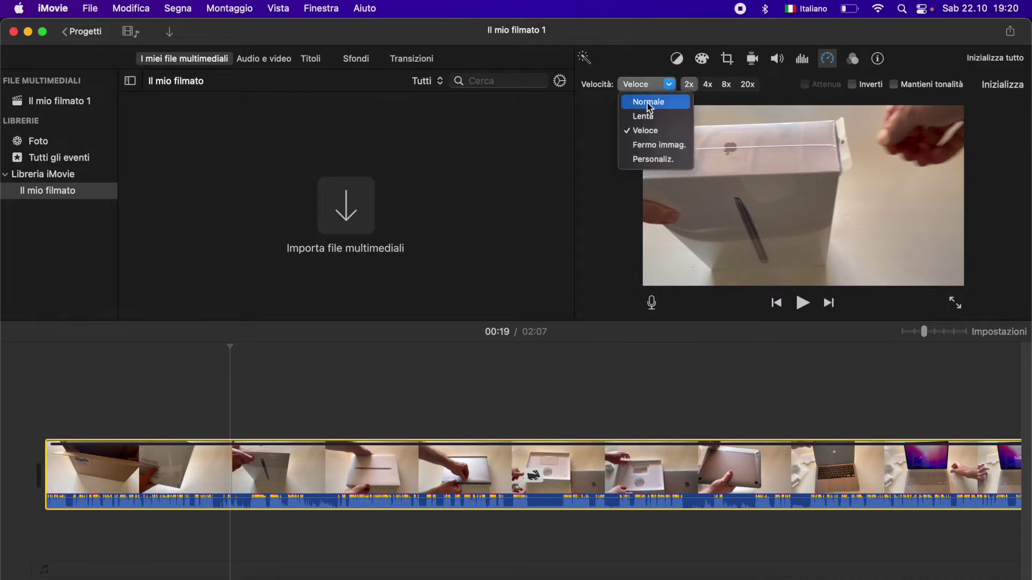
left_click(649, 103)
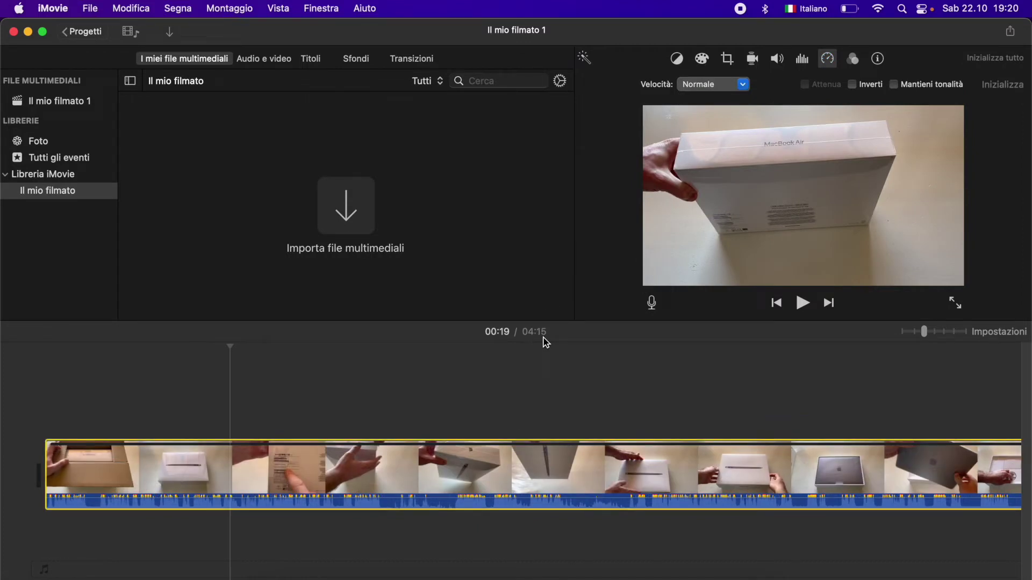
left_click(716, 87)
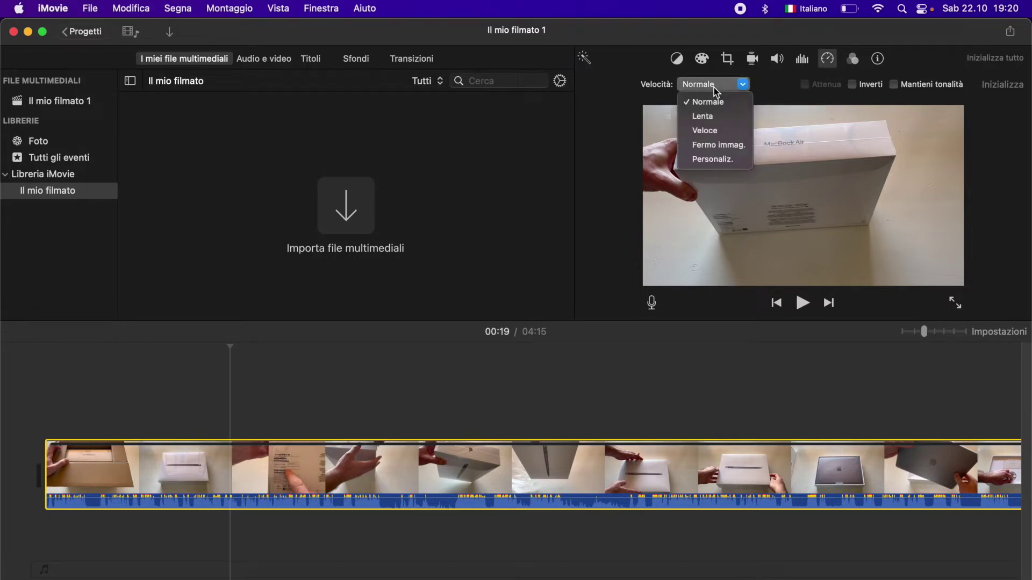
left_click(718, 132)
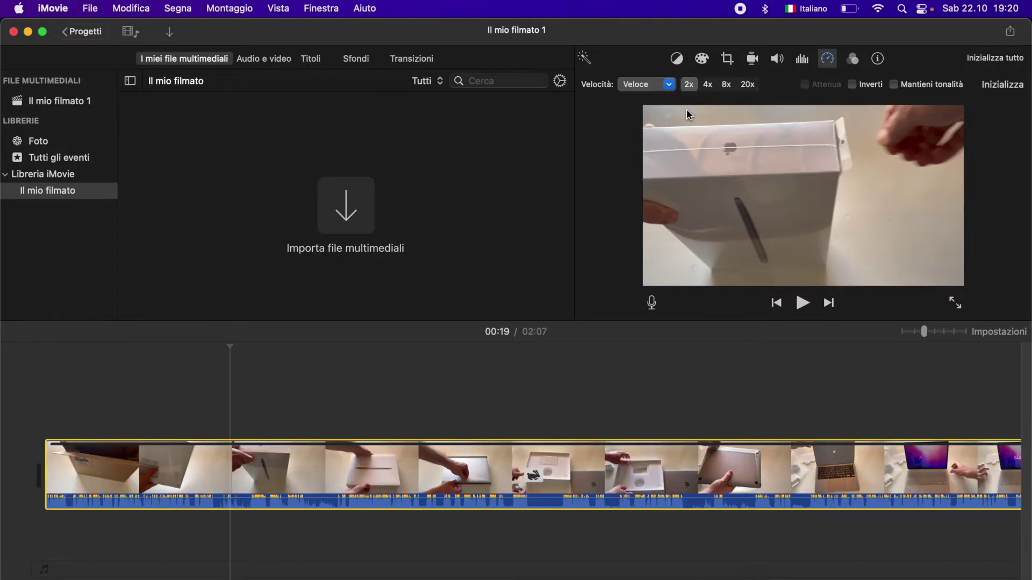
- Try personalized speeds of 350% and 5000% on the whole clip
left_click(655, 85)
left_click(652, 157)
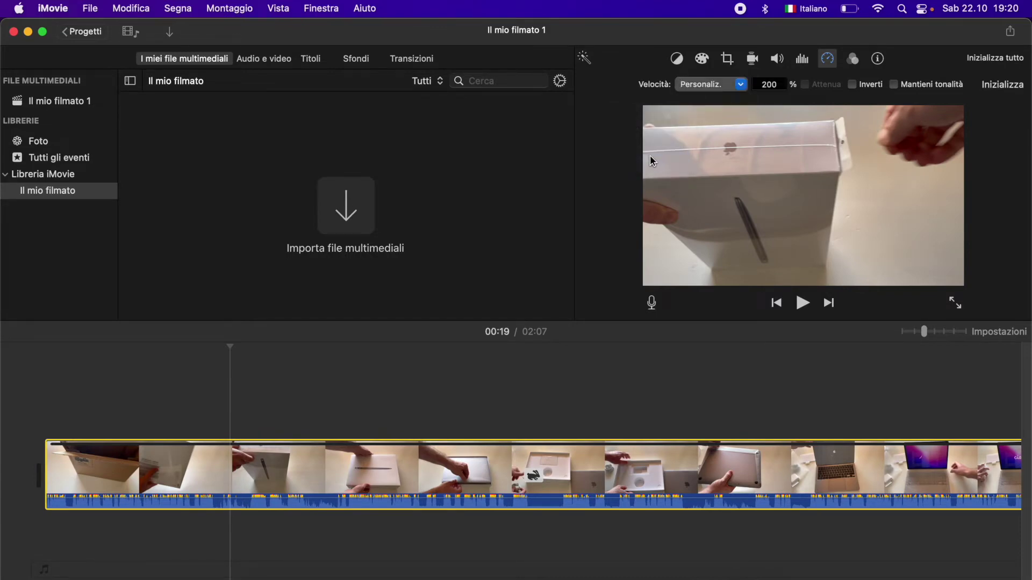
double_click(773, 85)
type("350")
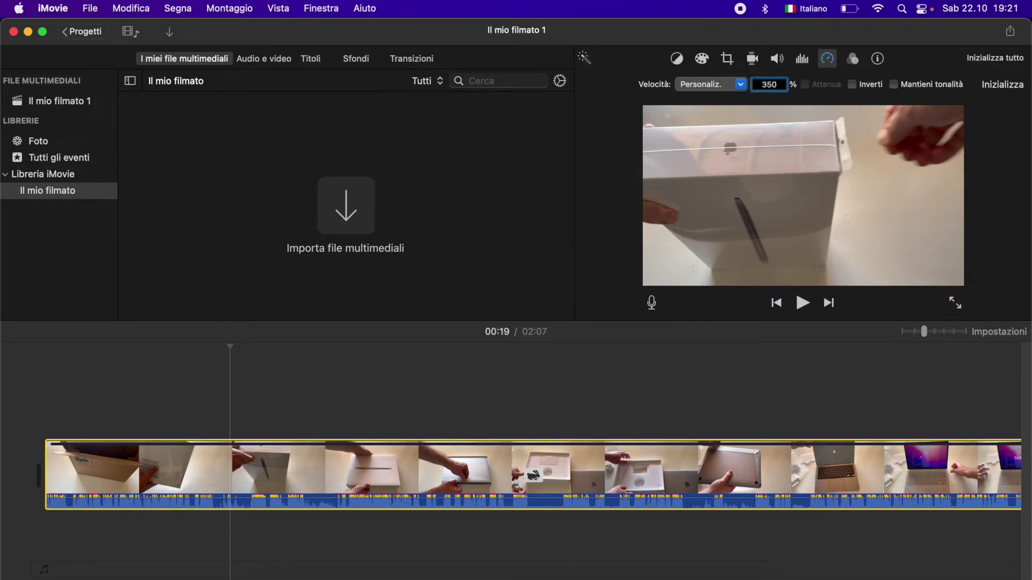
key("Return")
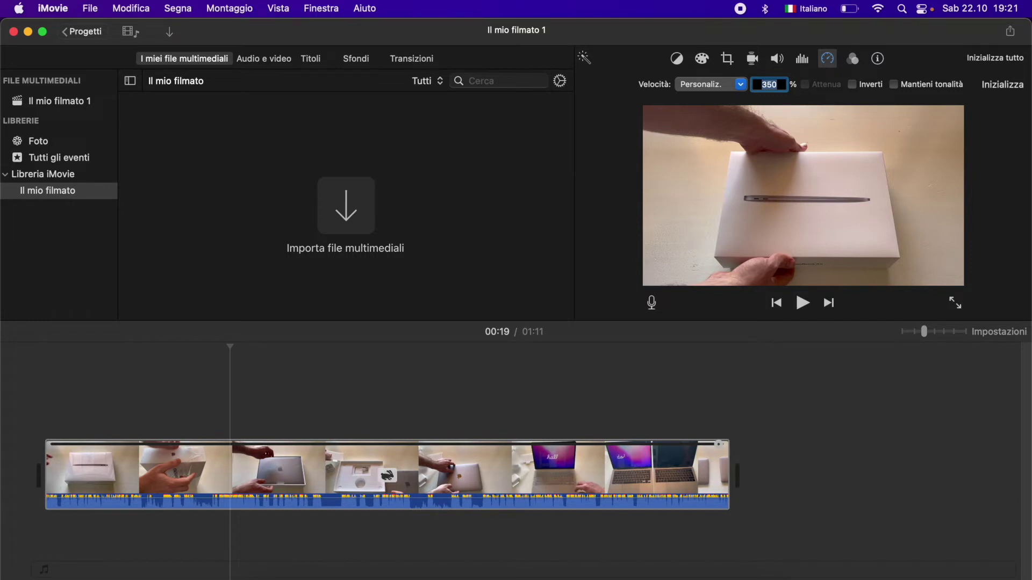
type("5000")
key("Return")
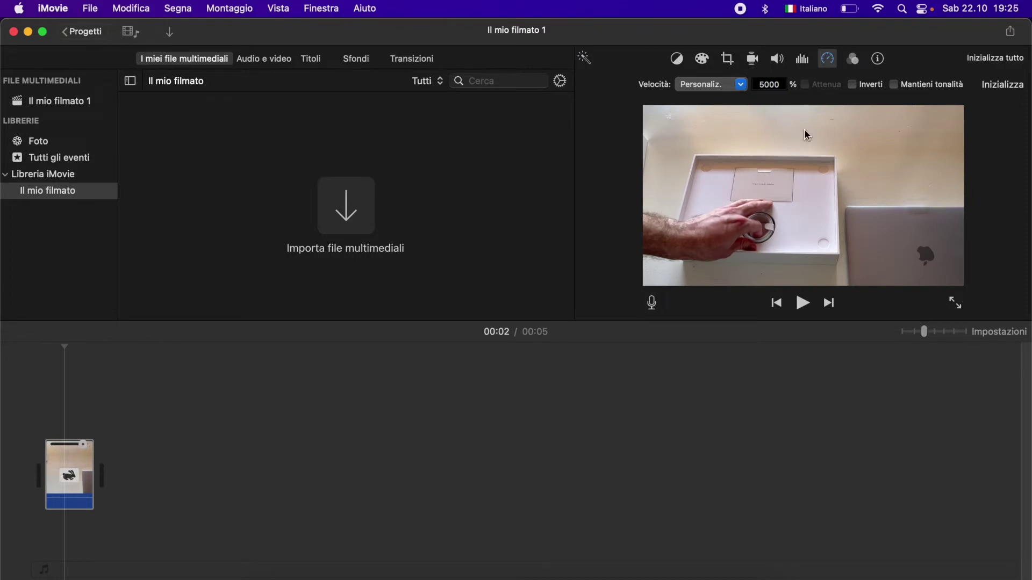
- View the available sharing and export options for the movie and close them
left_click(1013, 35)
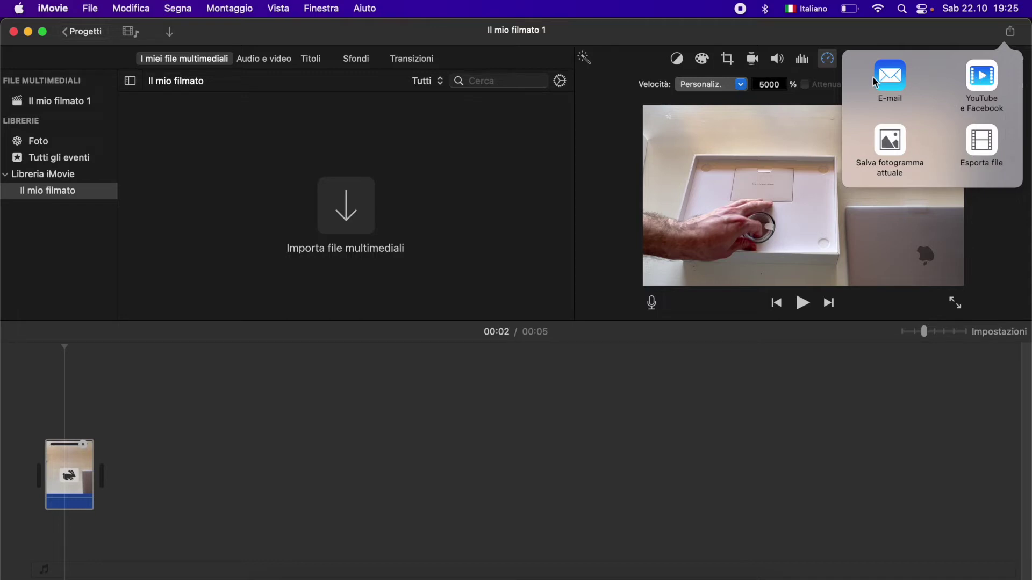
left_click(1016, 37)
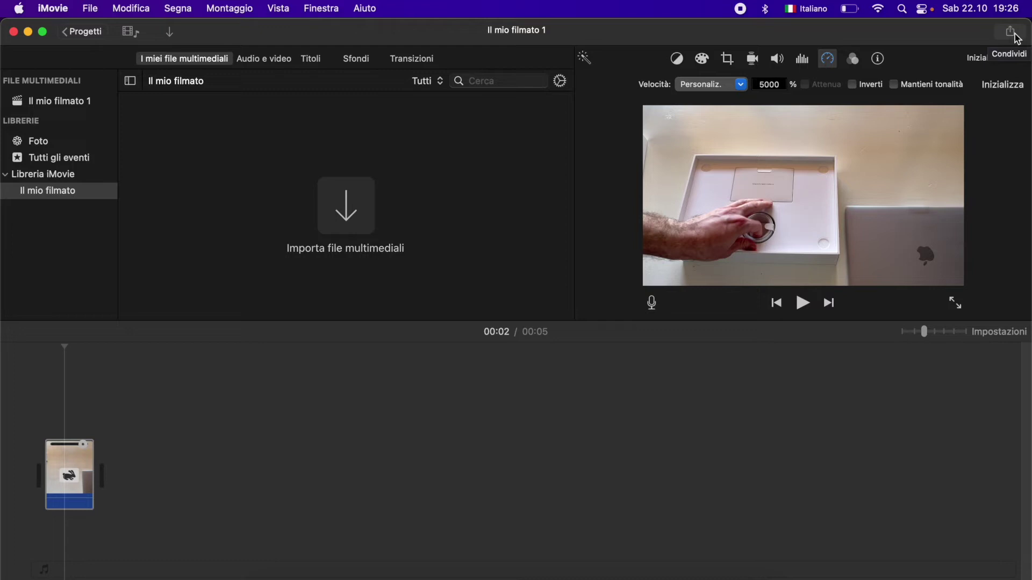
- Reset the whole clip's speed to Normale
double_click(779, 84)
left_click(698, 87)
left_click(700, 102)
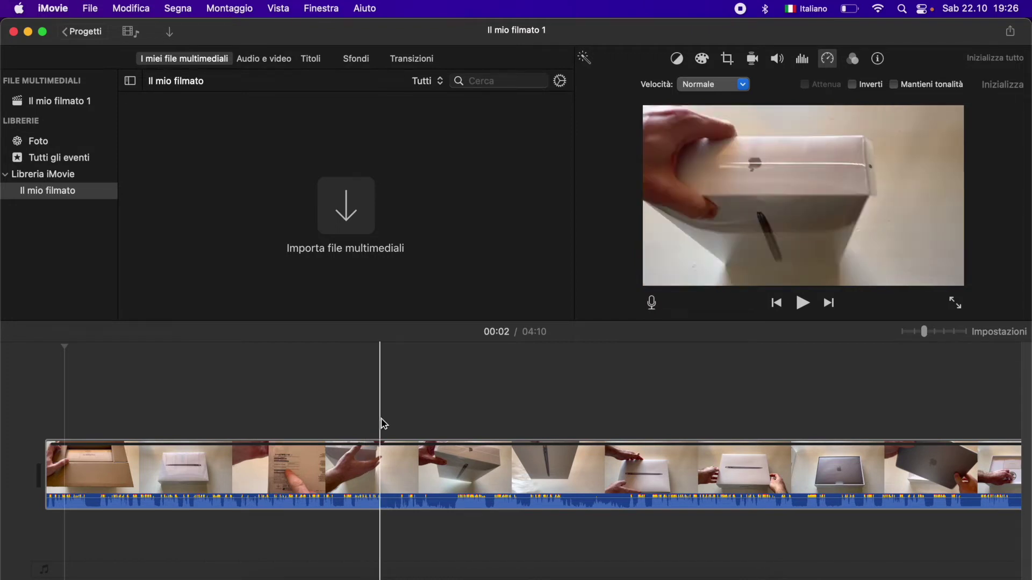
- Split the clip in the timeline at about 00:32
left_click(356, 419)
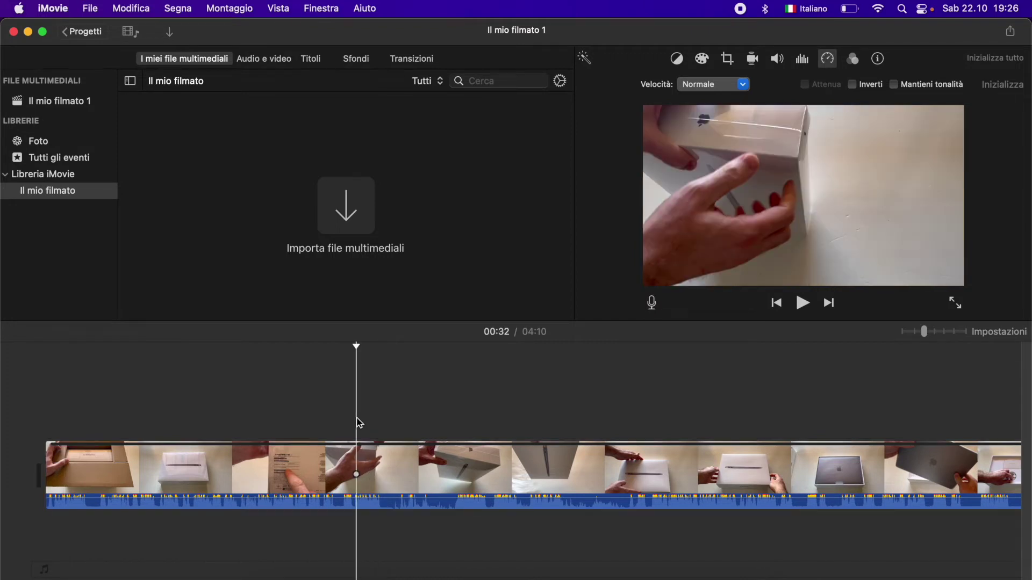
right_click(357, 448)
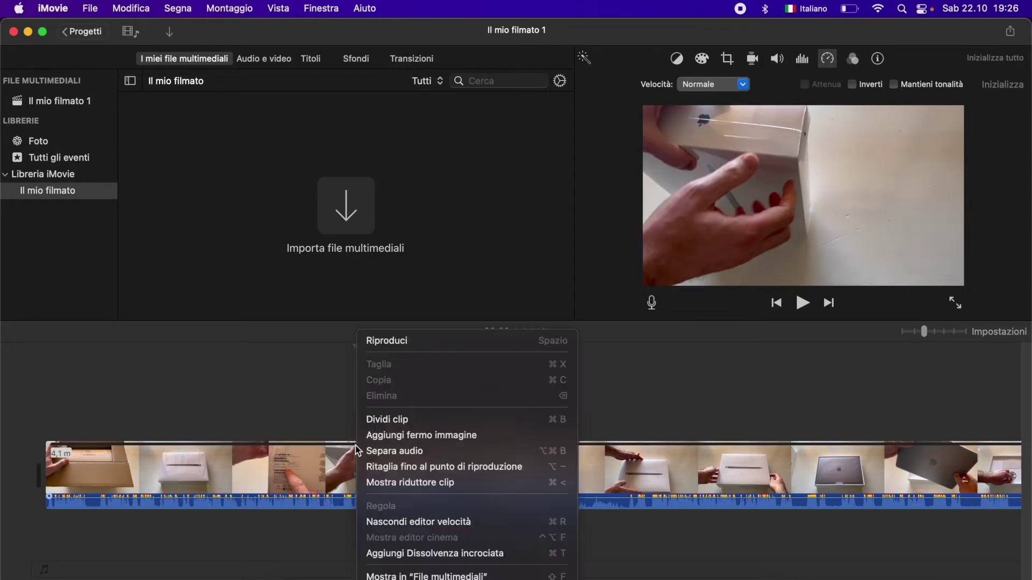
left_click(398, 423)
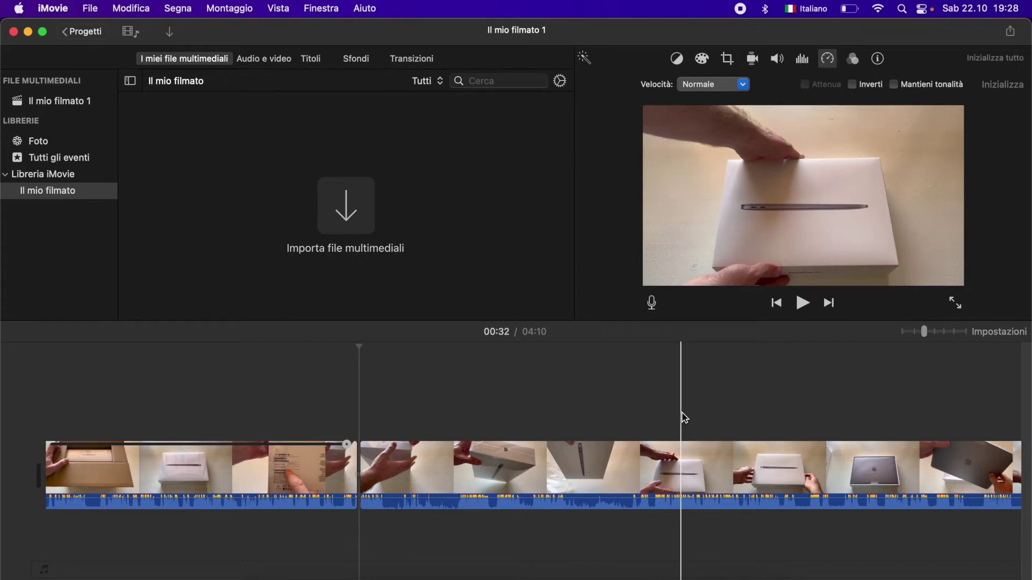
- Split the second part of the clip at about 01:06 to isolate a middle section
left_click(681, 443)
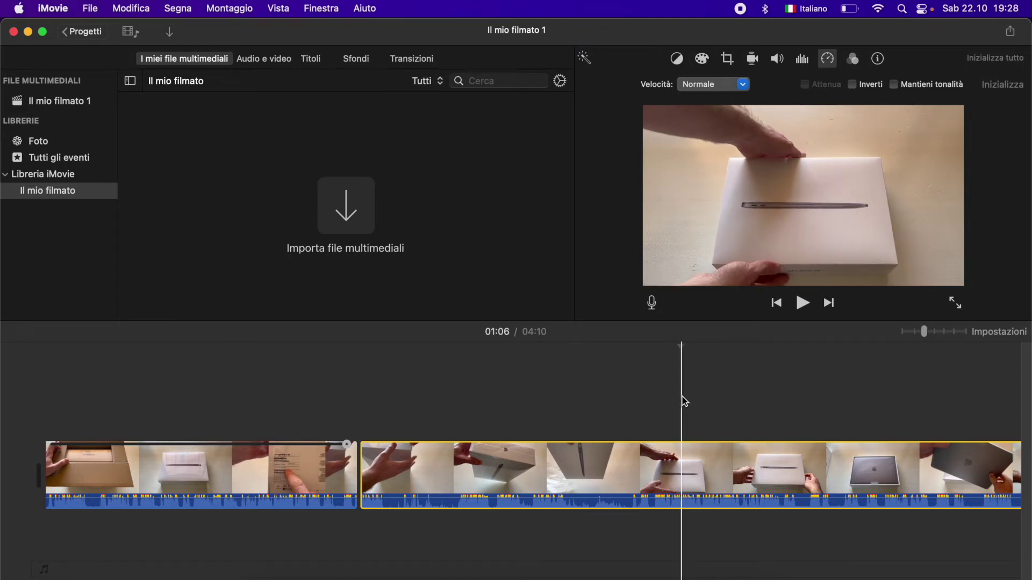
key("super+b")
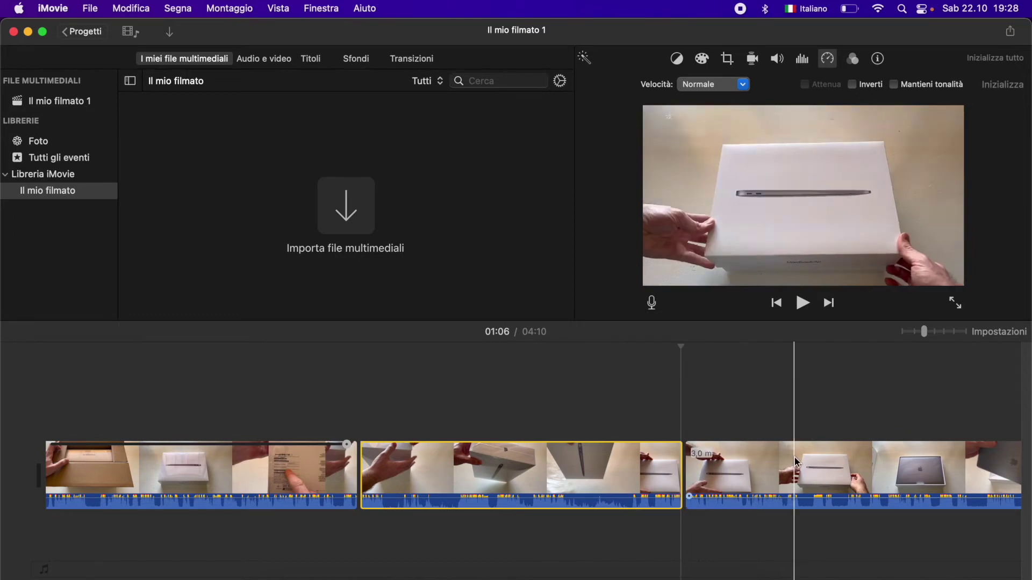
right_click(798, 456)
left_click(656, 406)
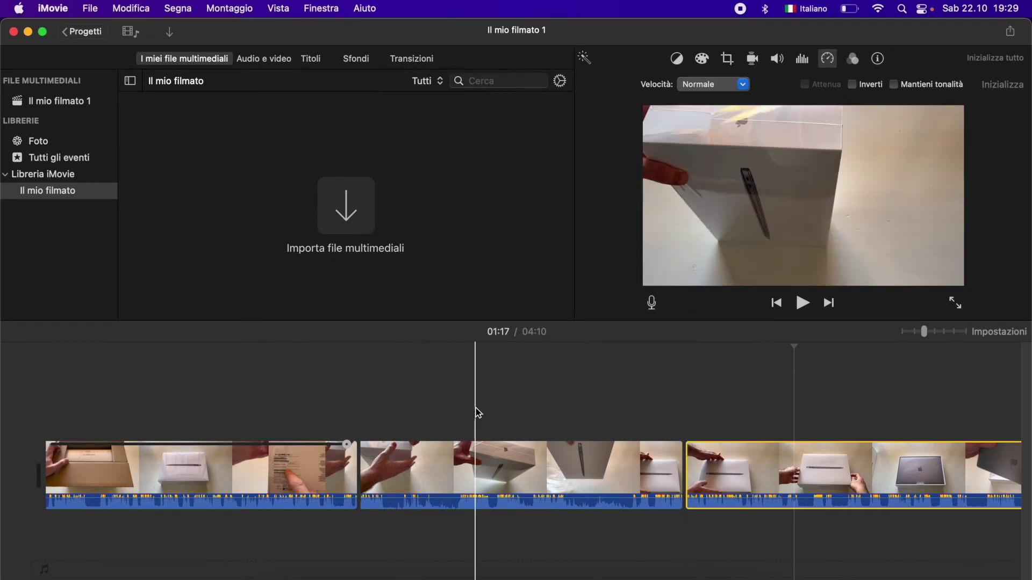
- Set the middle clip section to a personalized speed of 350%
left_click(472, 462)
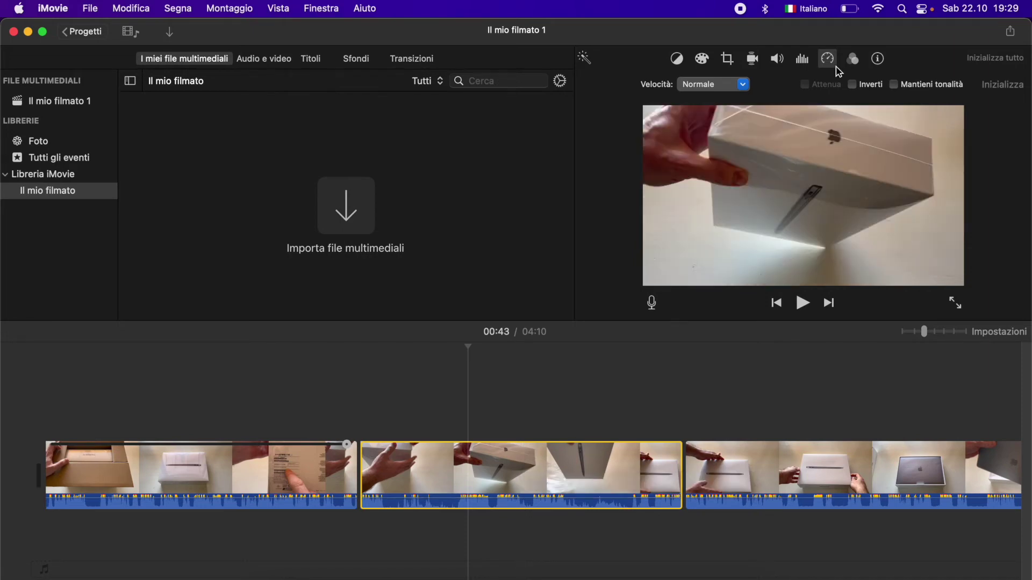
left_click(832, 65)
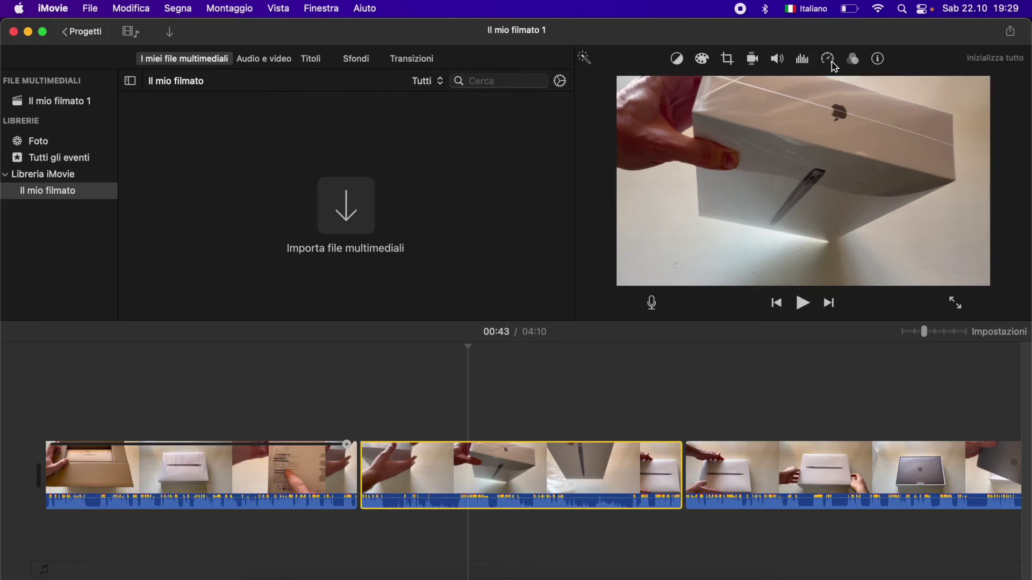
left_click(832, 64)
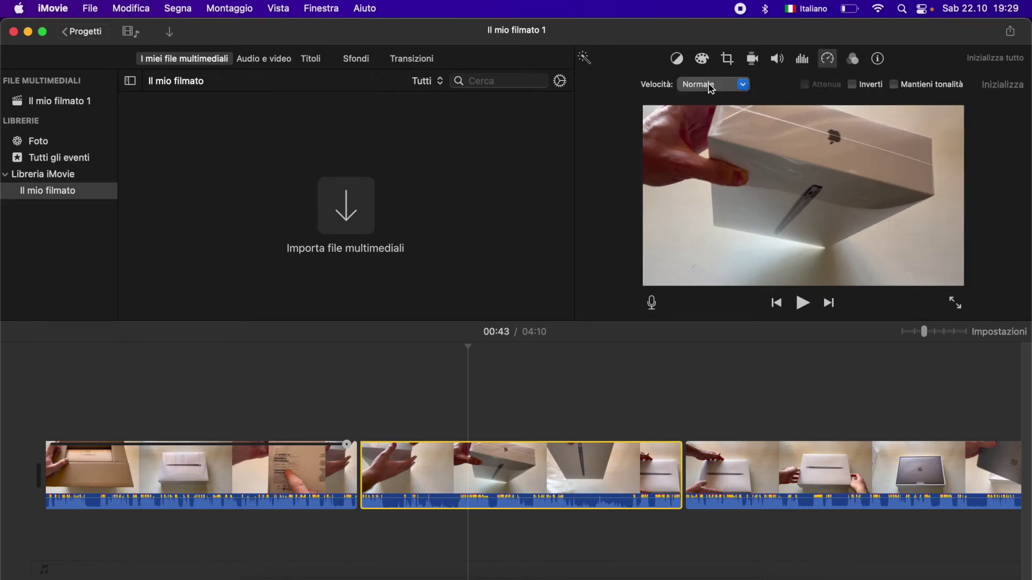
left_click(742, 84)
left_click(743, 88)
left_click(742, 85)
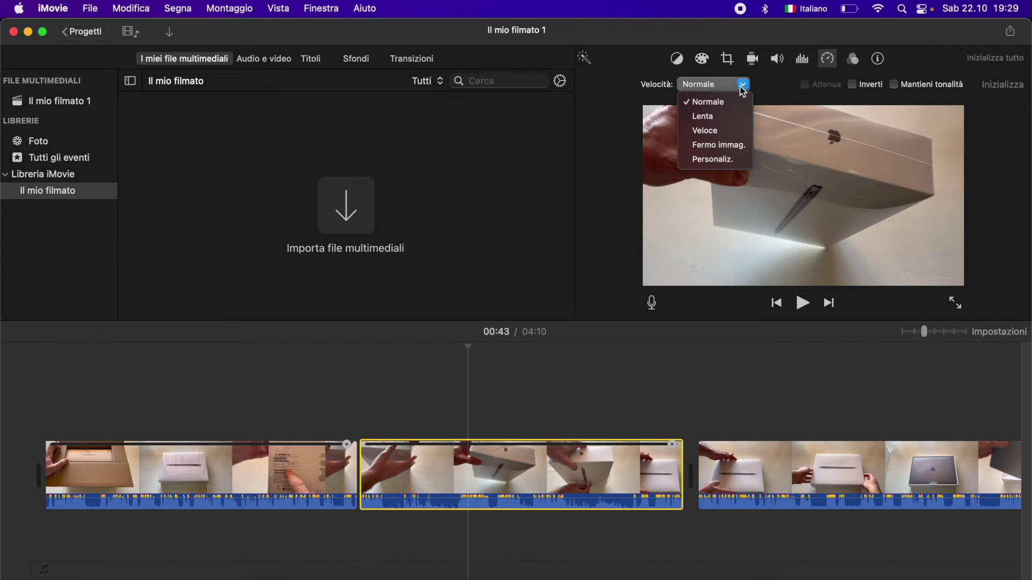
left_click(726, 162)
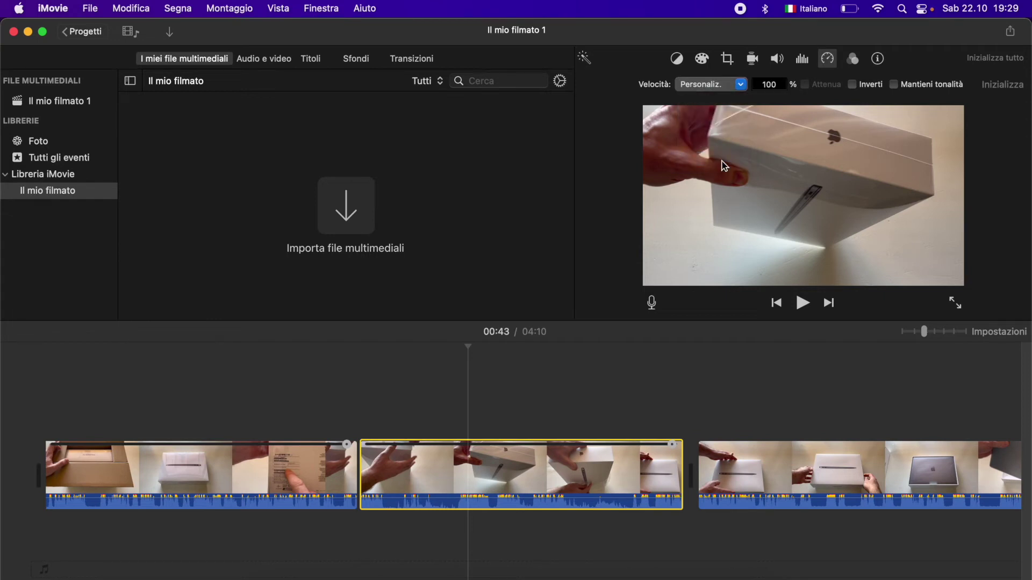
left_click(782, 84)
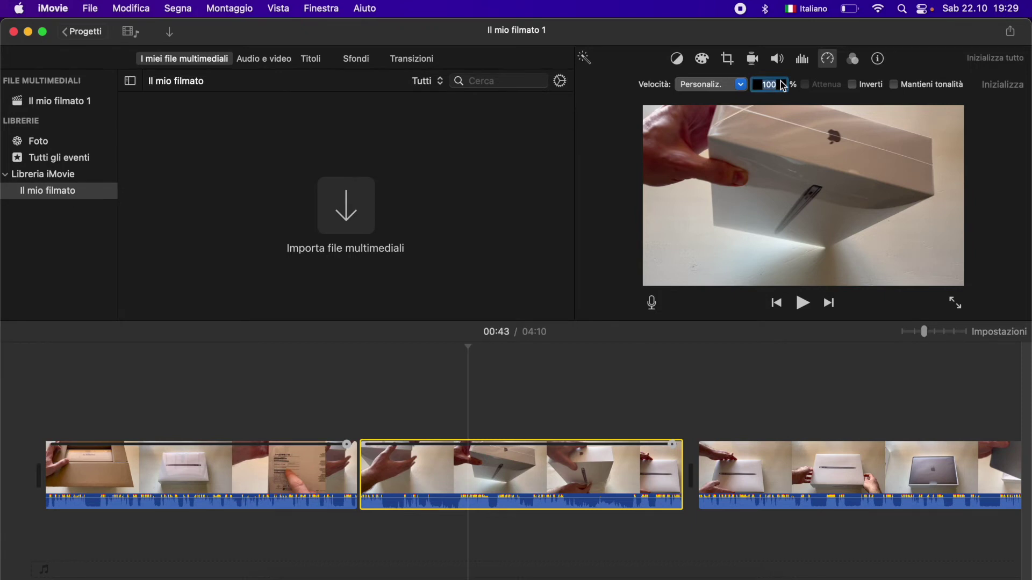
type("350")
key("Return")
- Play the movie from about 00:31 through the sped-up section and stop shortly after it
left_click(372, 372)
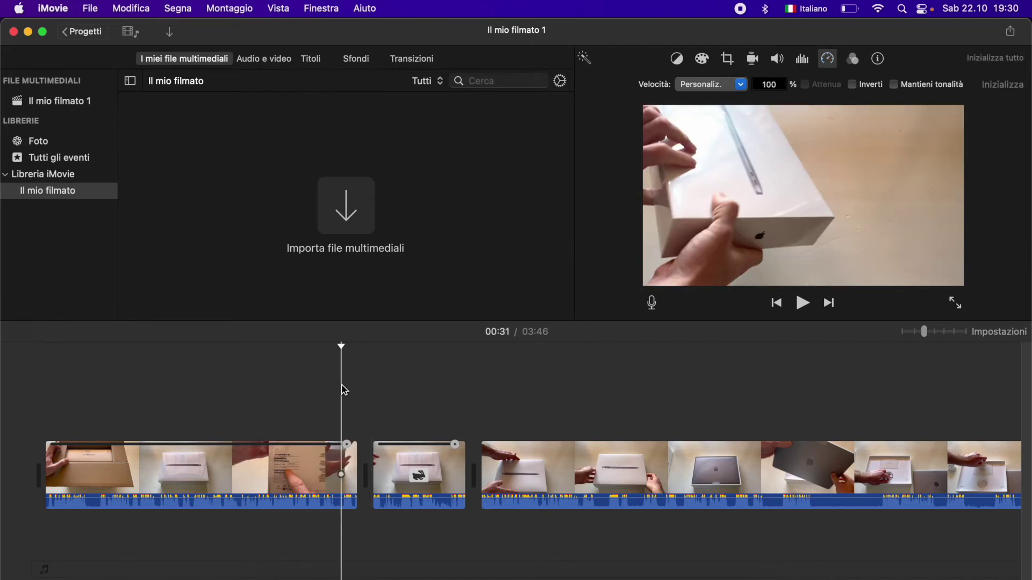
key("space")
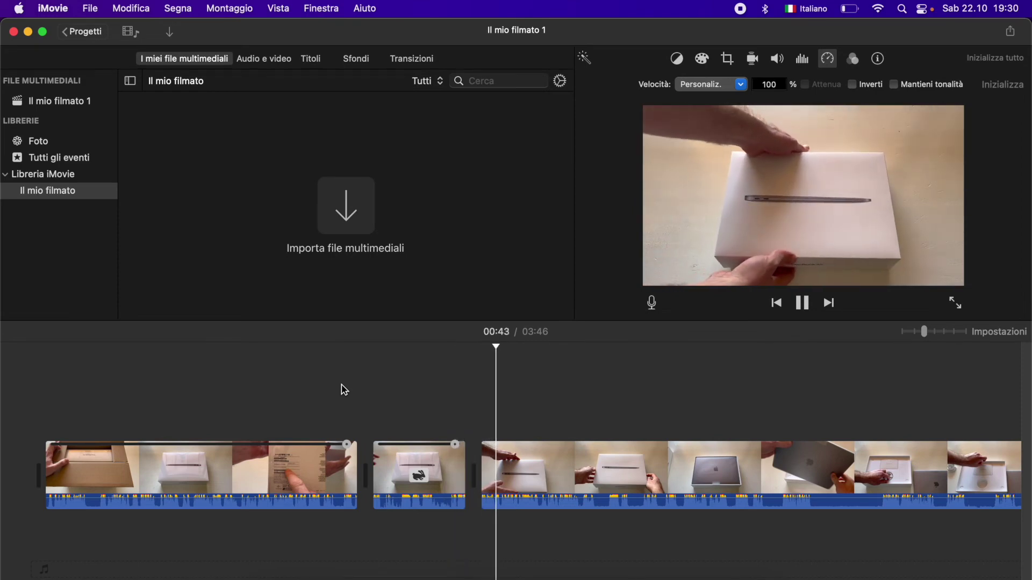
key("space")
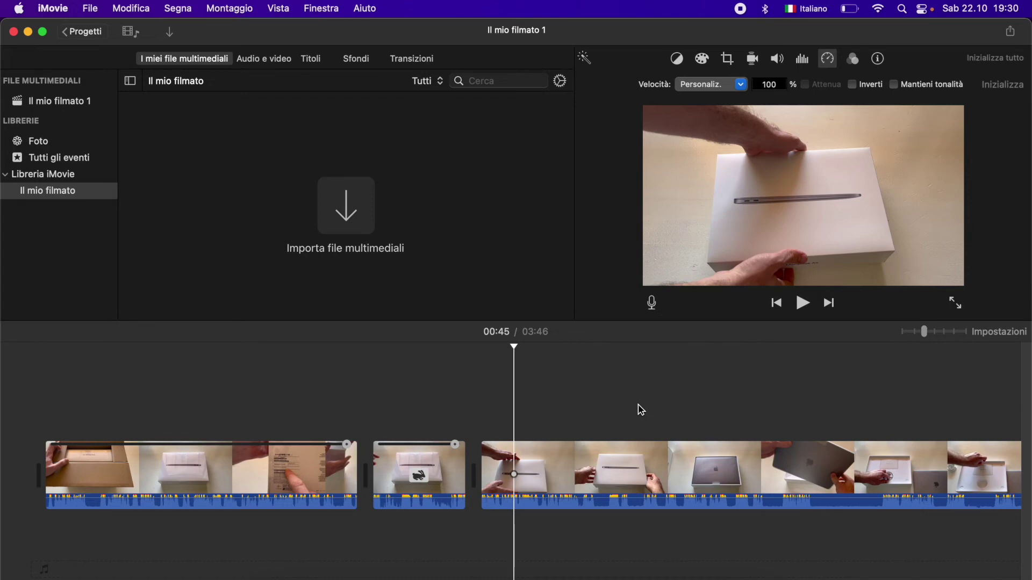
- Set the personalized speed of the already sped-up middle clip section to 600%
left_click(396, 473)
left_click(774, 85)
type("600")
key("Return")
- Play the movie from about 00:31 through the 600% section and stop shortly after it
left_click(342, 380)
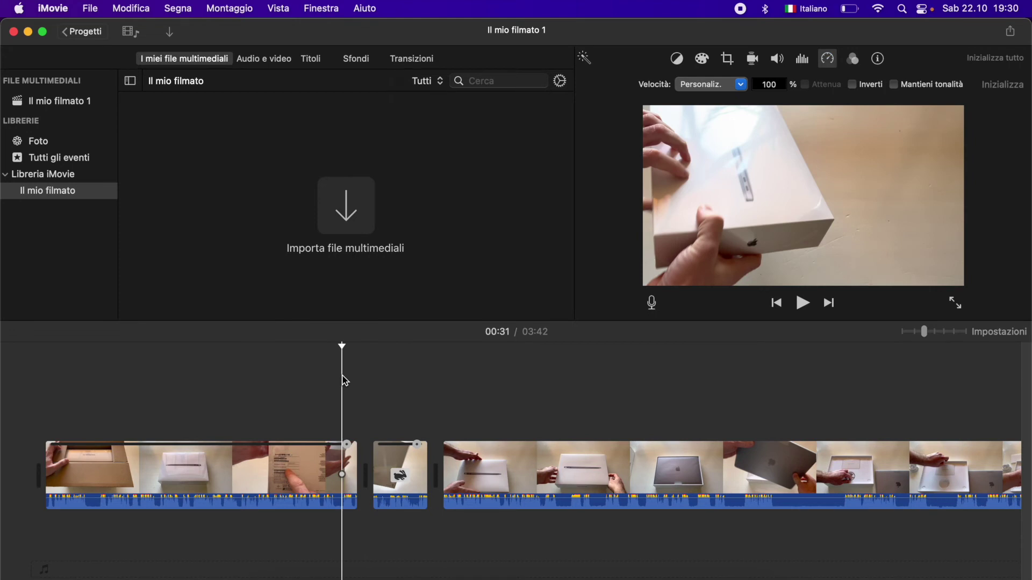
key("space")
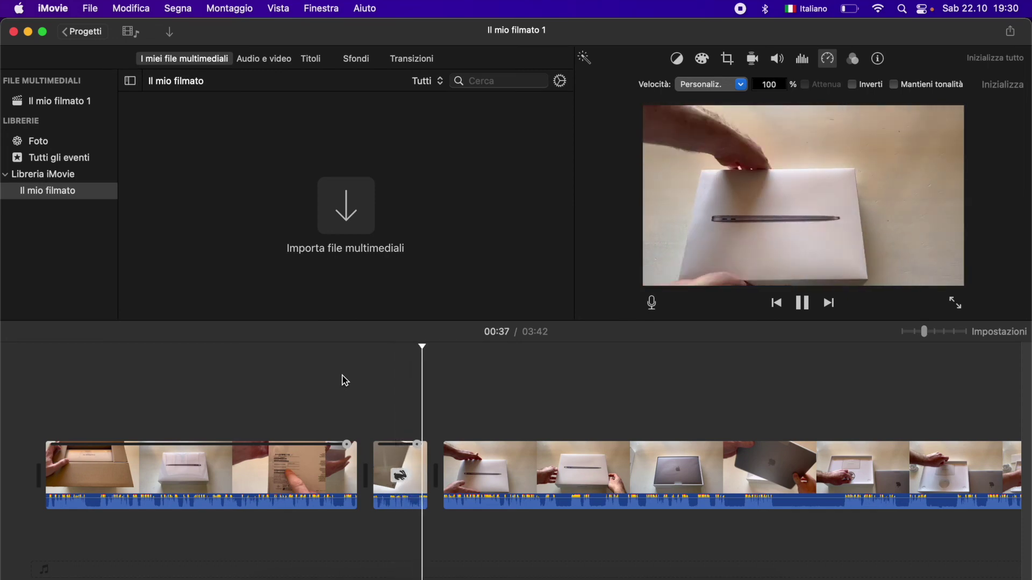
key("space")
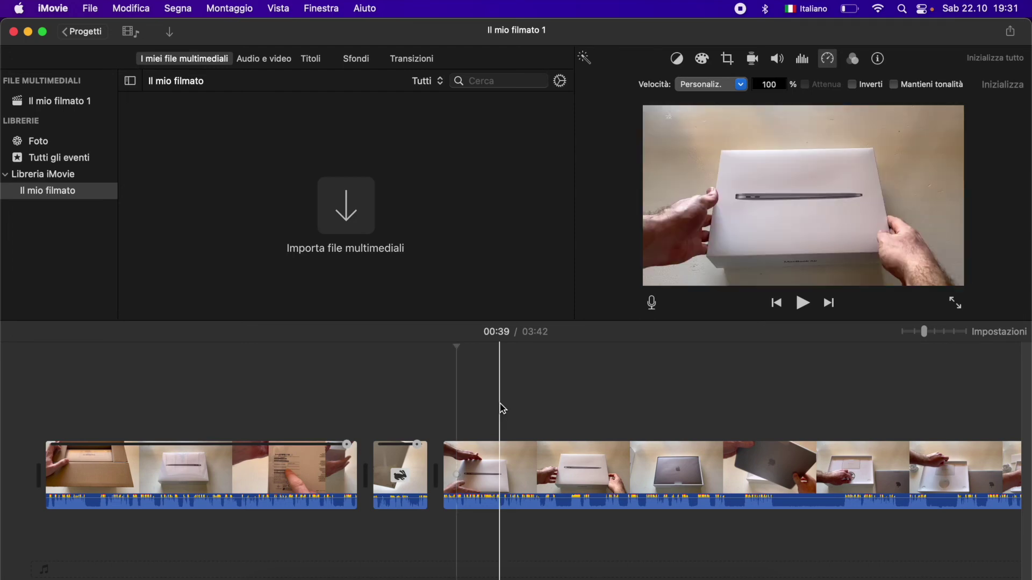
- Split the last clip at about 00:53 and set its first part to a personalized speed of 500%
left_click(589, 451)
key("super+b")
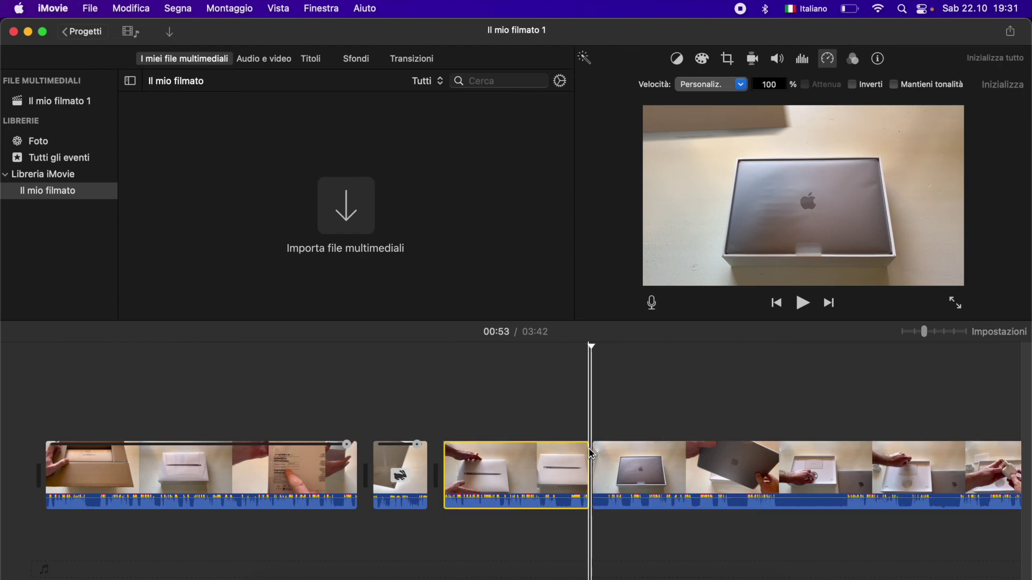
left_click(549, 449)
left_click(771, 86)
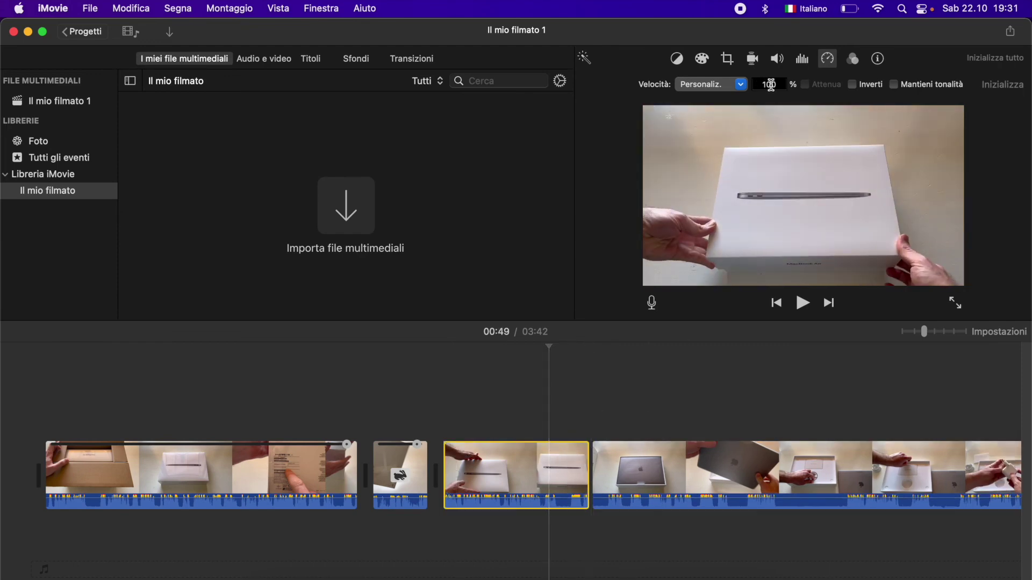
type("300")
key("super+a")
type("500")
key("Return")
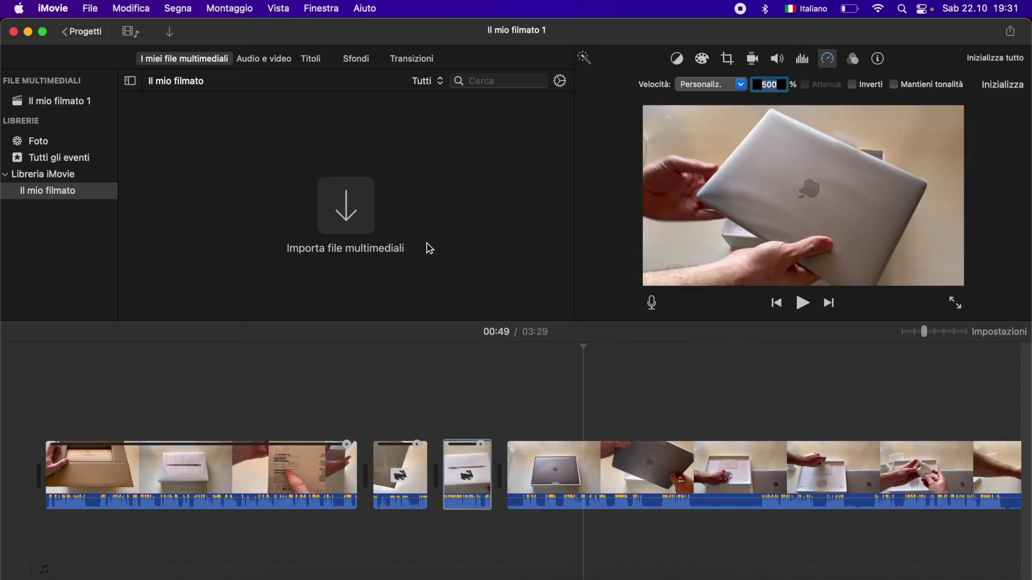
- Play the movie from the start of the 500% section and stop shortly after its end
left_click(441, 380)
key("space")
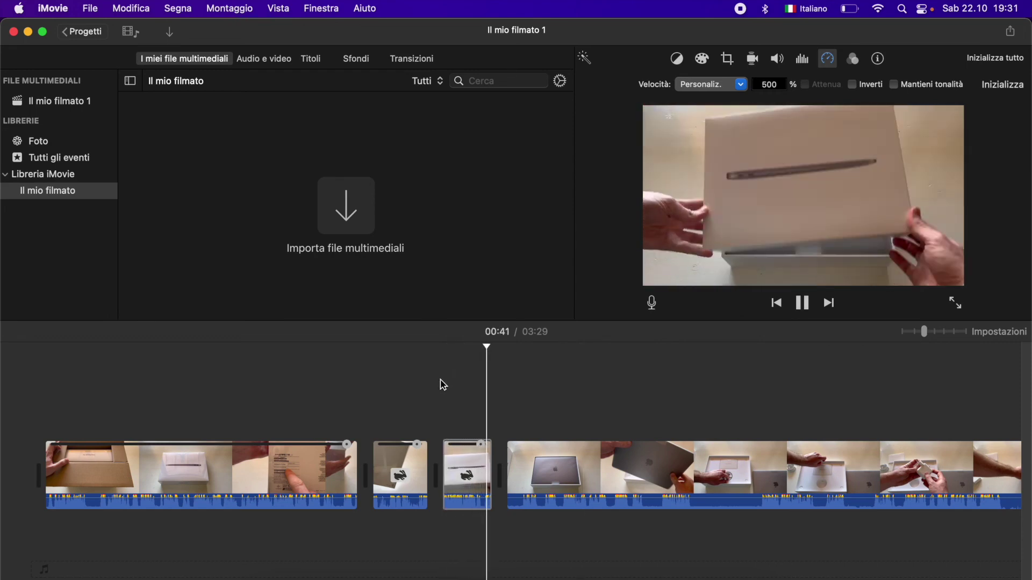
key("space")
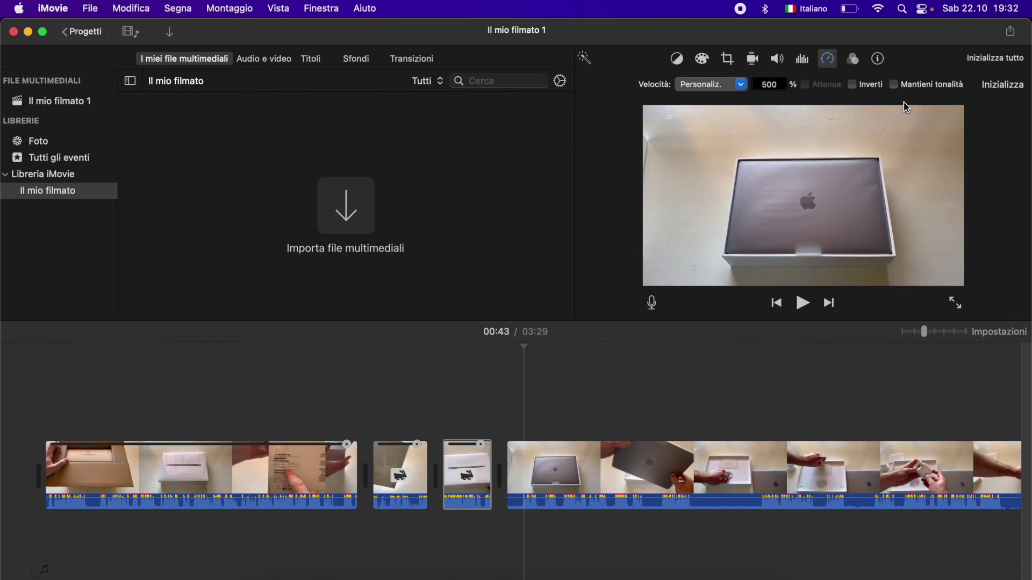
- Open the export settings for saving the movie as a file
left_click(1011, 32)
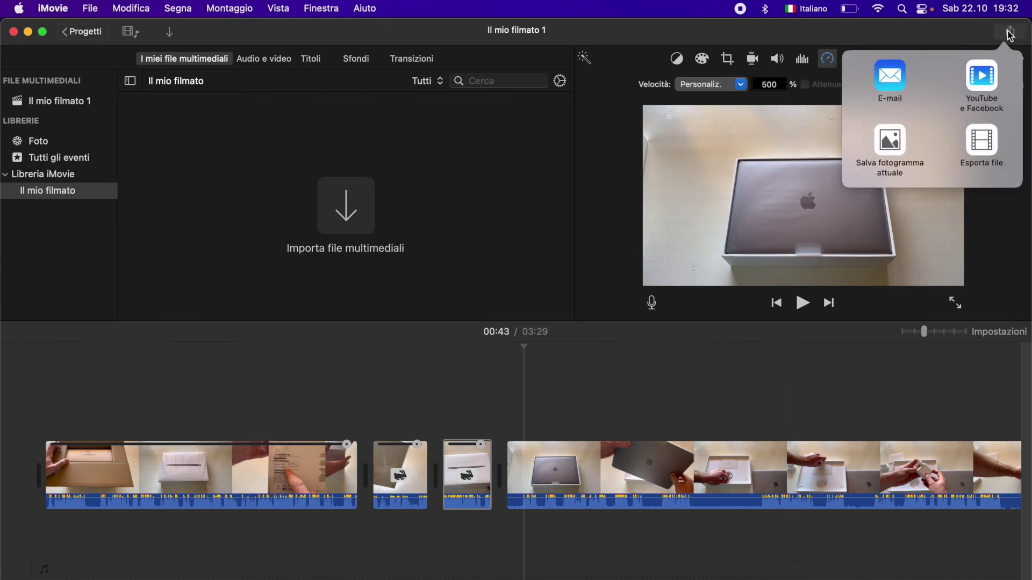
left_click(982, 144)
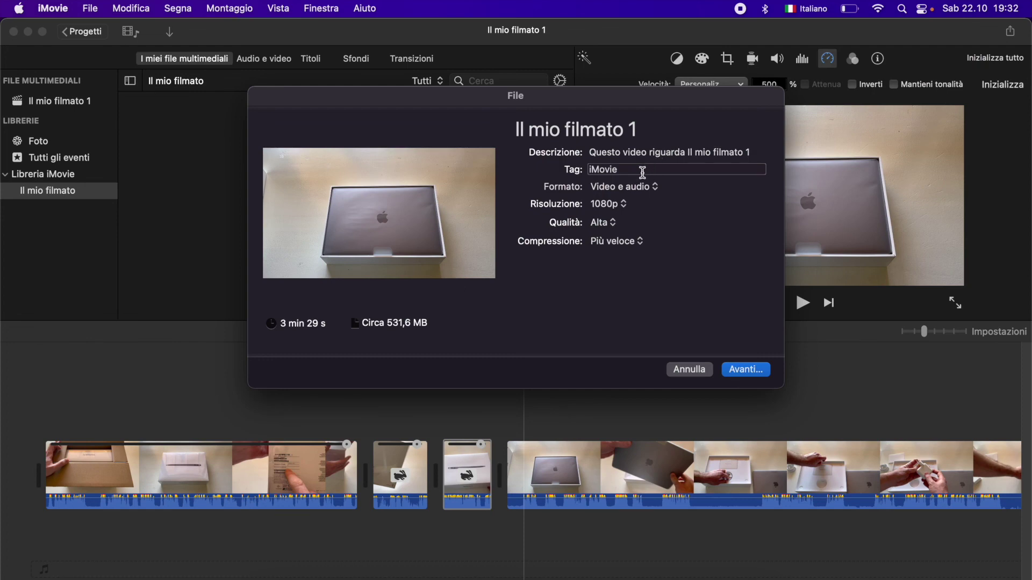